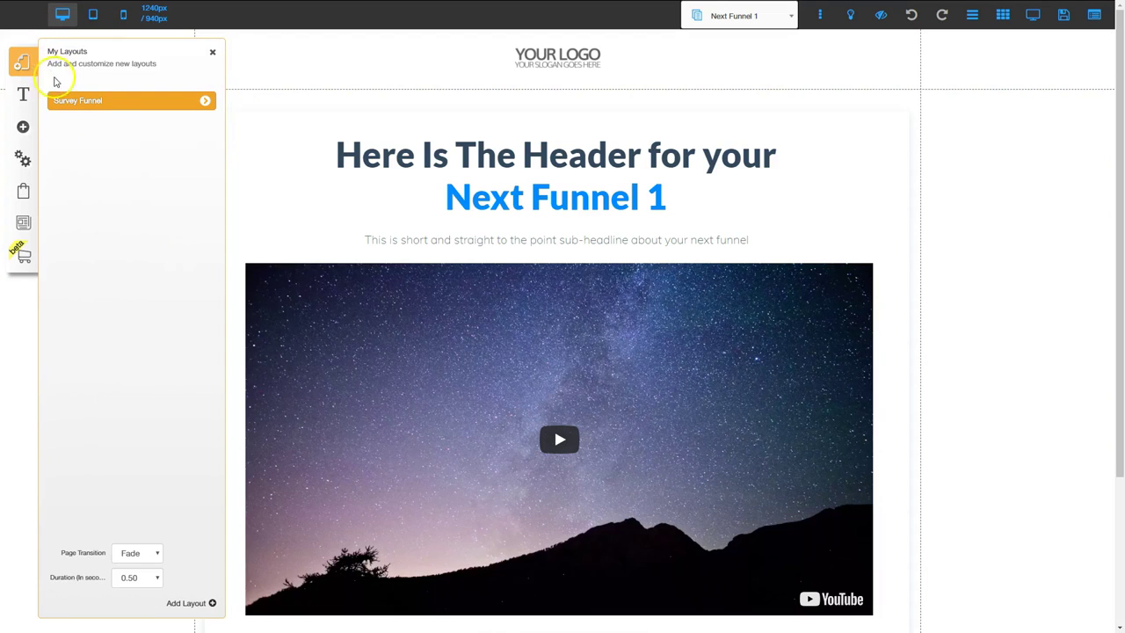
# - Expand the Survey Funnel pages, preview the Thank You Page, then load the Main Survey Page
pyautogui.click(204, 101)
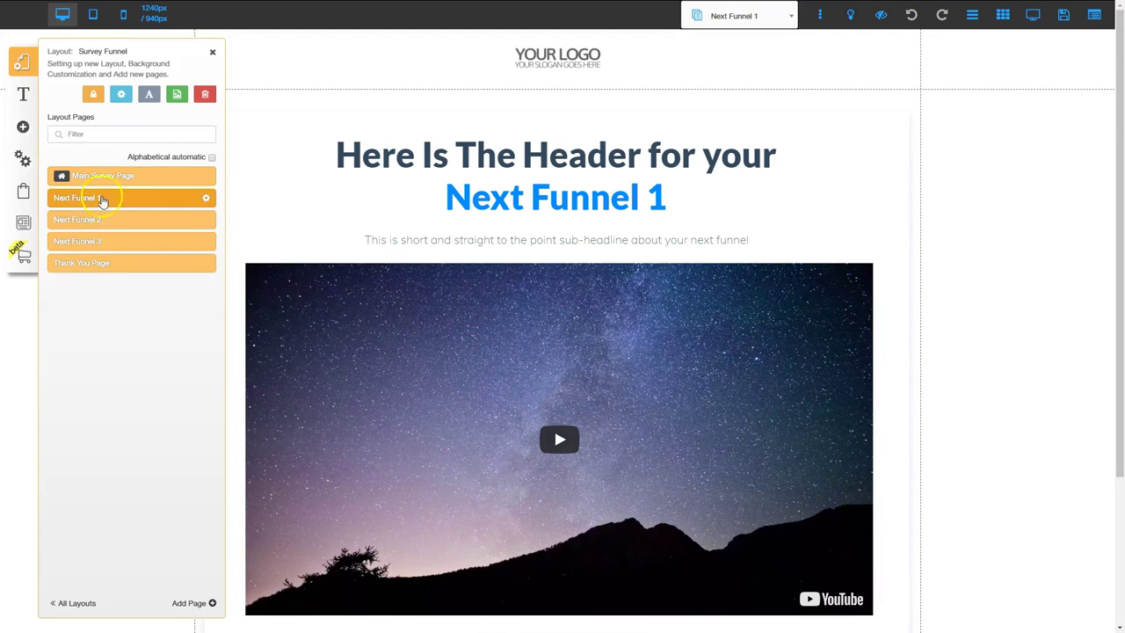
pyautogui.click(87, 178)
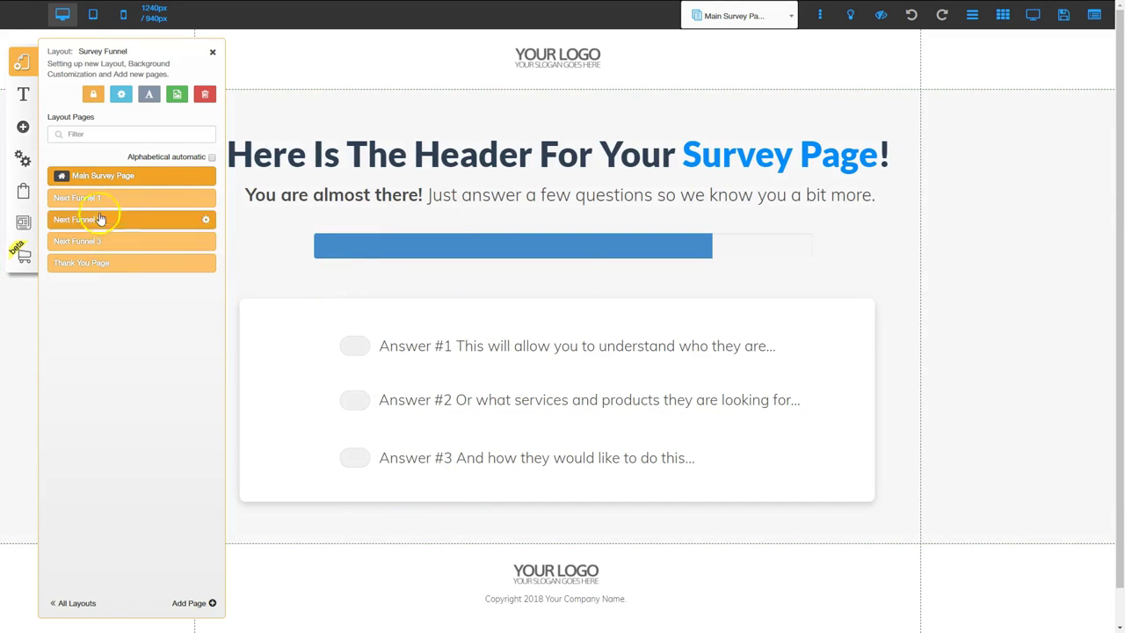
pyautogui.click(108, 265)
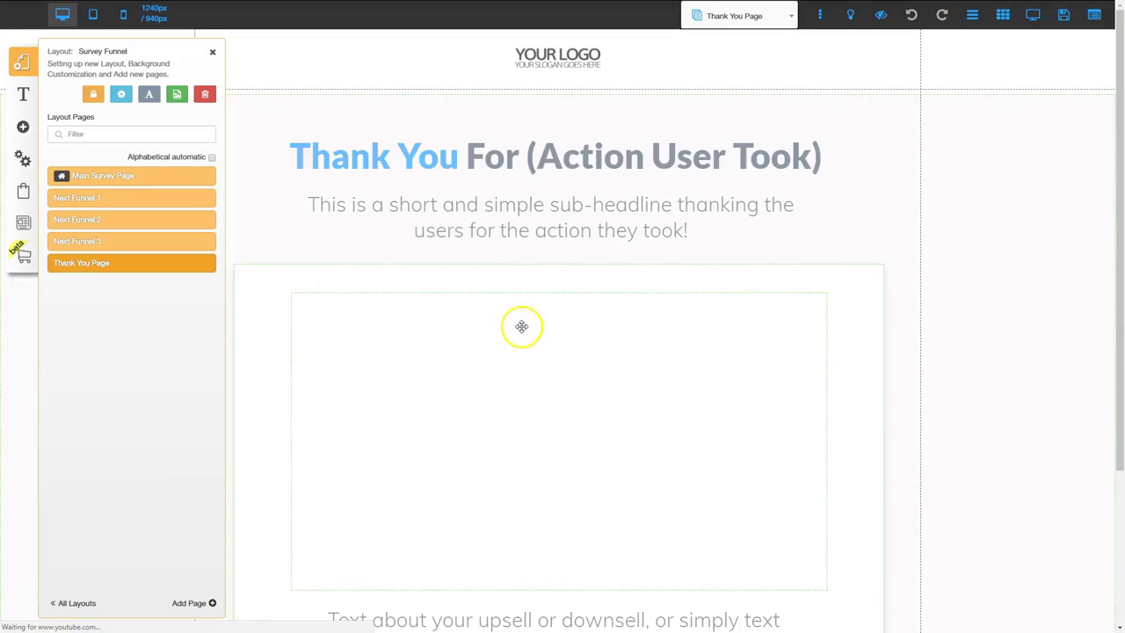
pyautogui.scroll(-3, 524, 378)
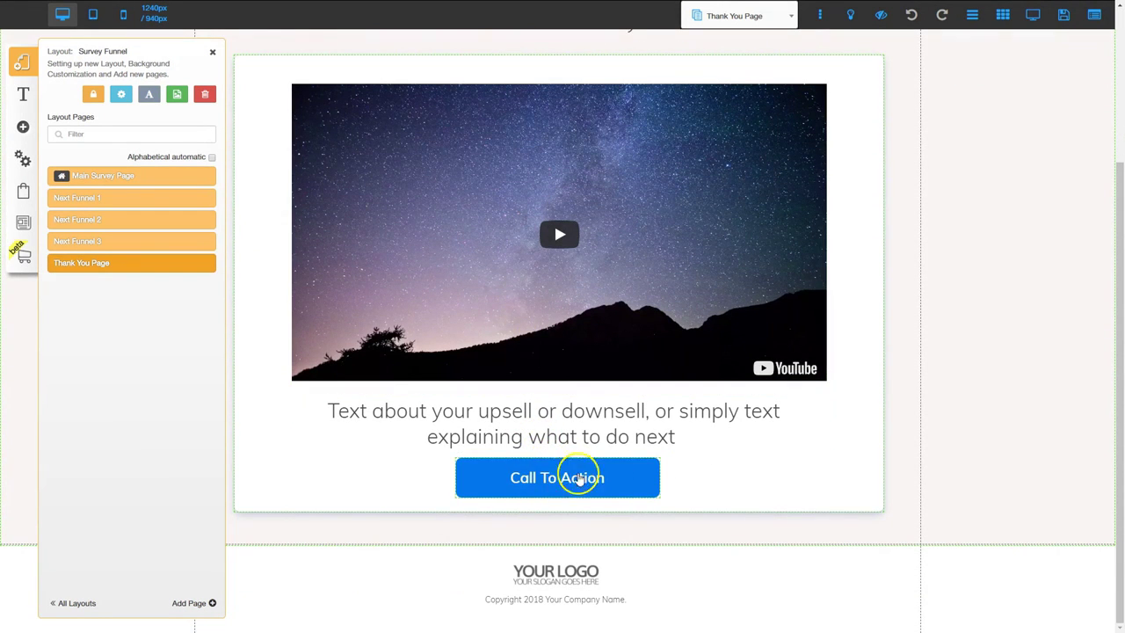
pyautogui.click(103, 175)
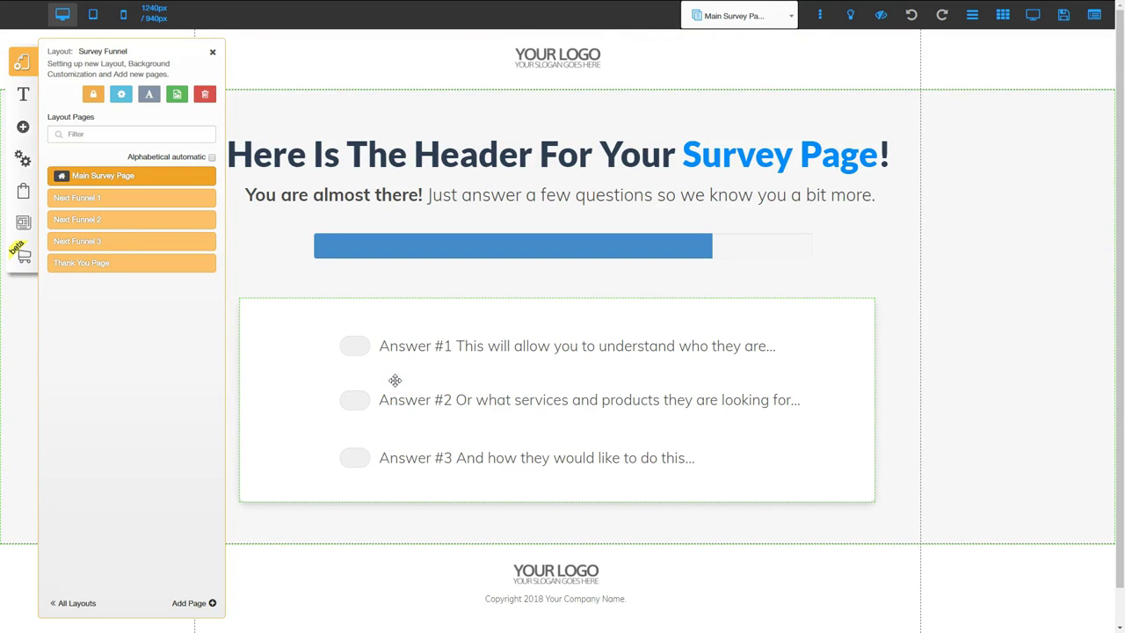
# - Close the layout pages panel and edit the first answer, 'Sticking with the diet every day.'
pyautogui.click(212, 52)
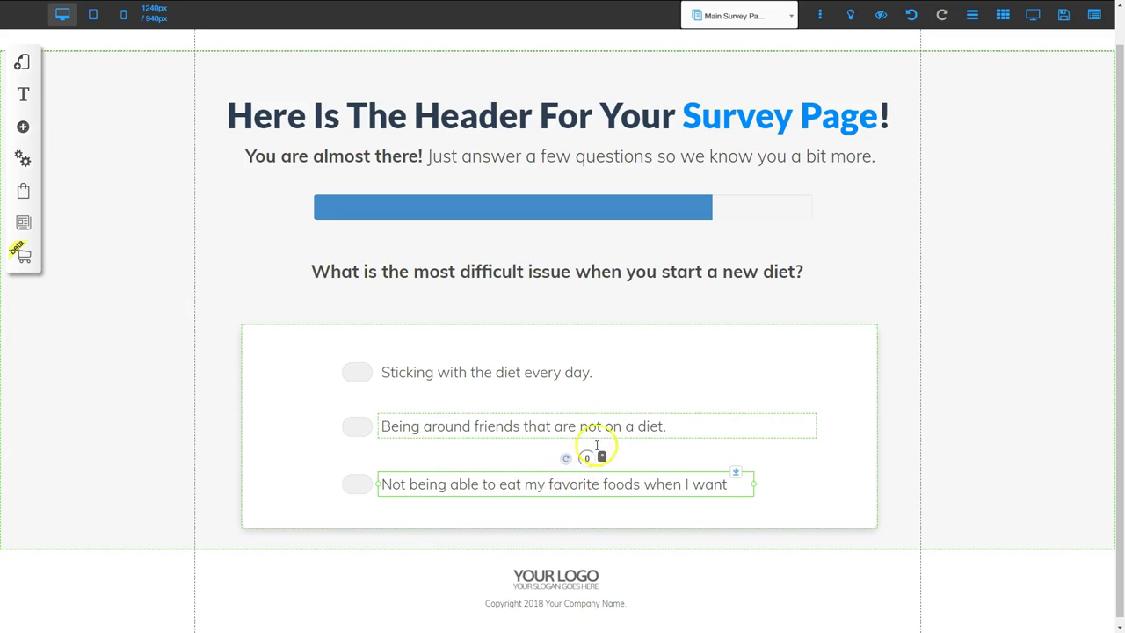
pyautogui.click(395, 373)
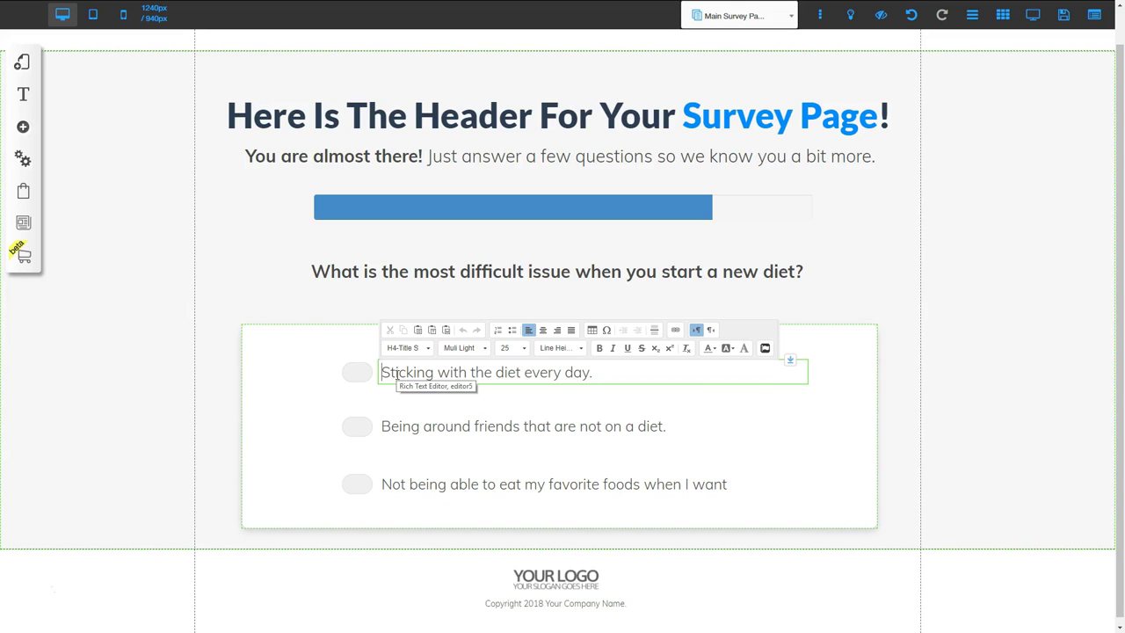
pyautogui.click(359, 373)
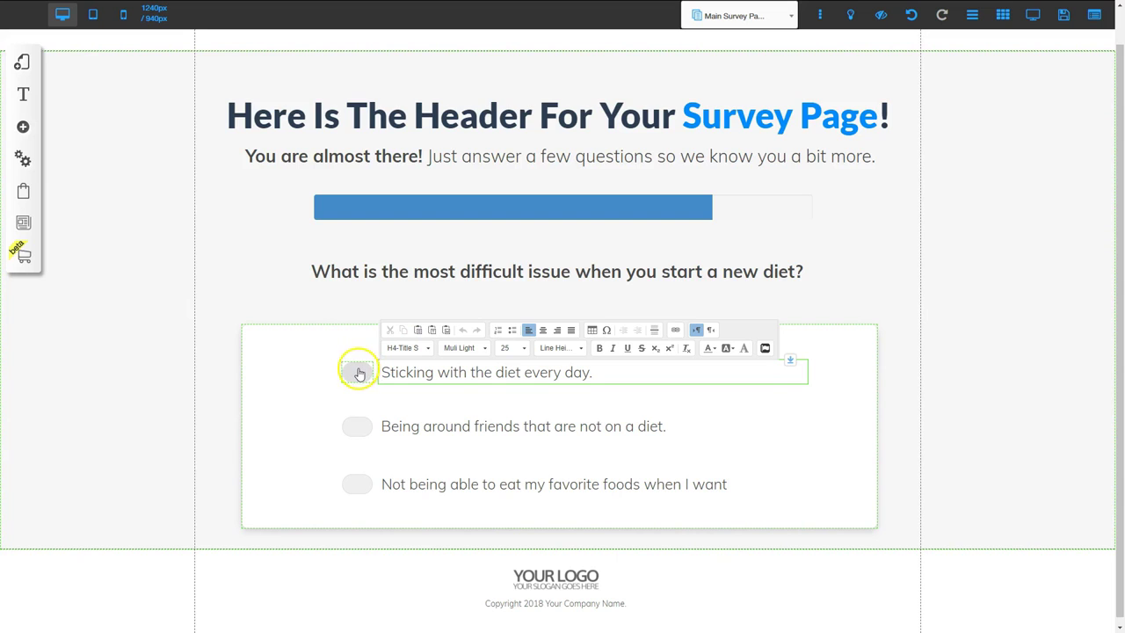
# - Give the first answer's toggle button an Action > Page link to Next Funnel 1
pyautogui.rightClick(358, 377)
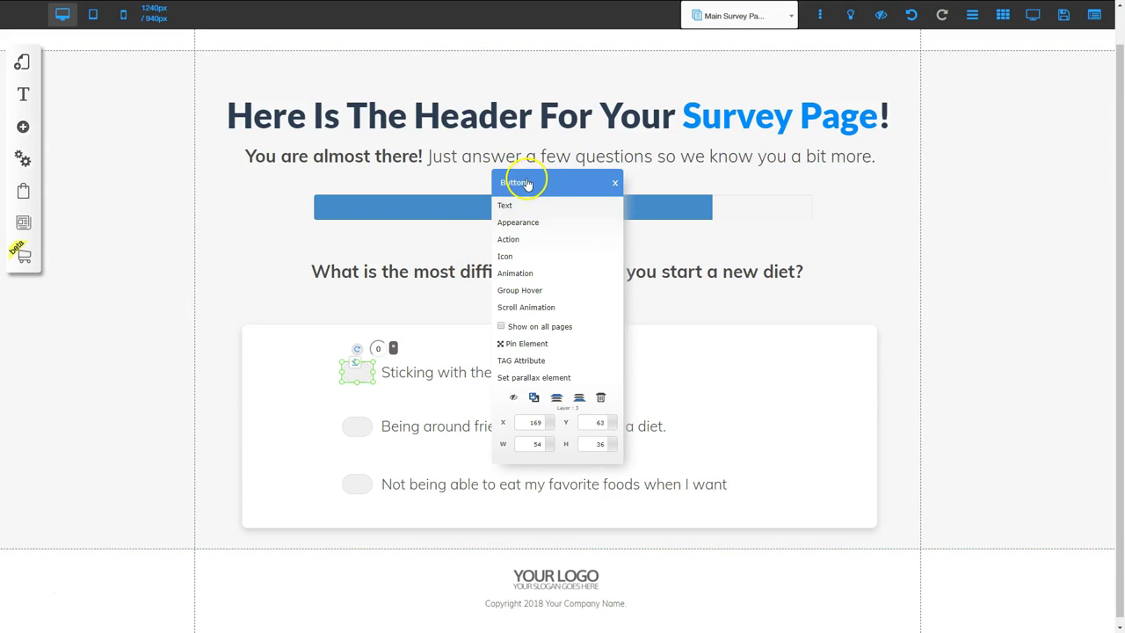
pyautogui.click(513, 240)
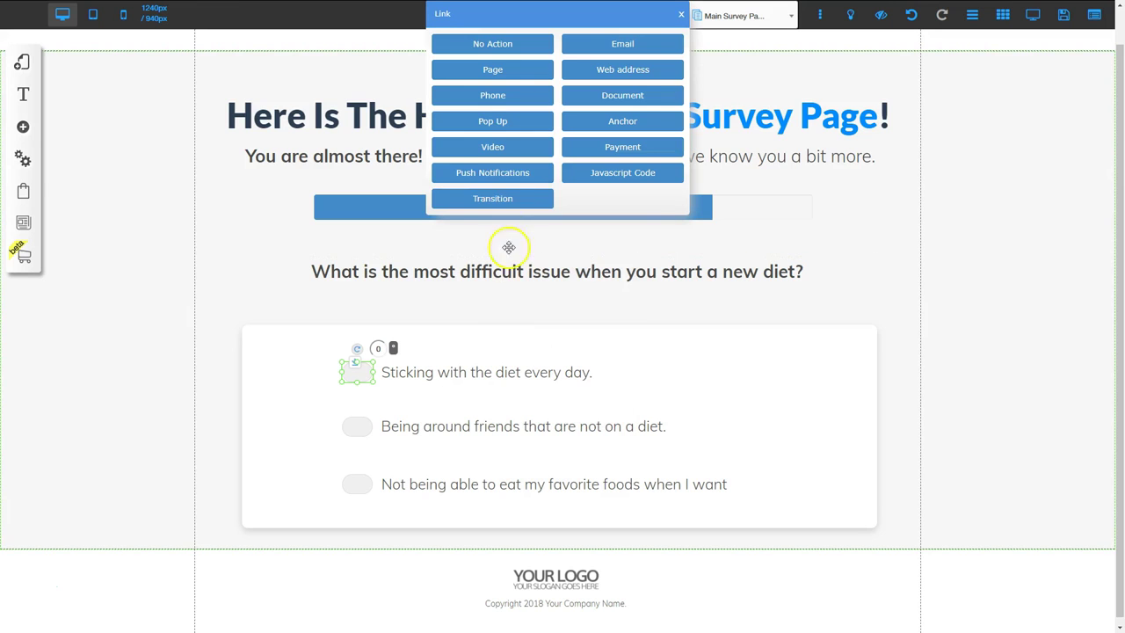
pyautogui.click(492, 71)
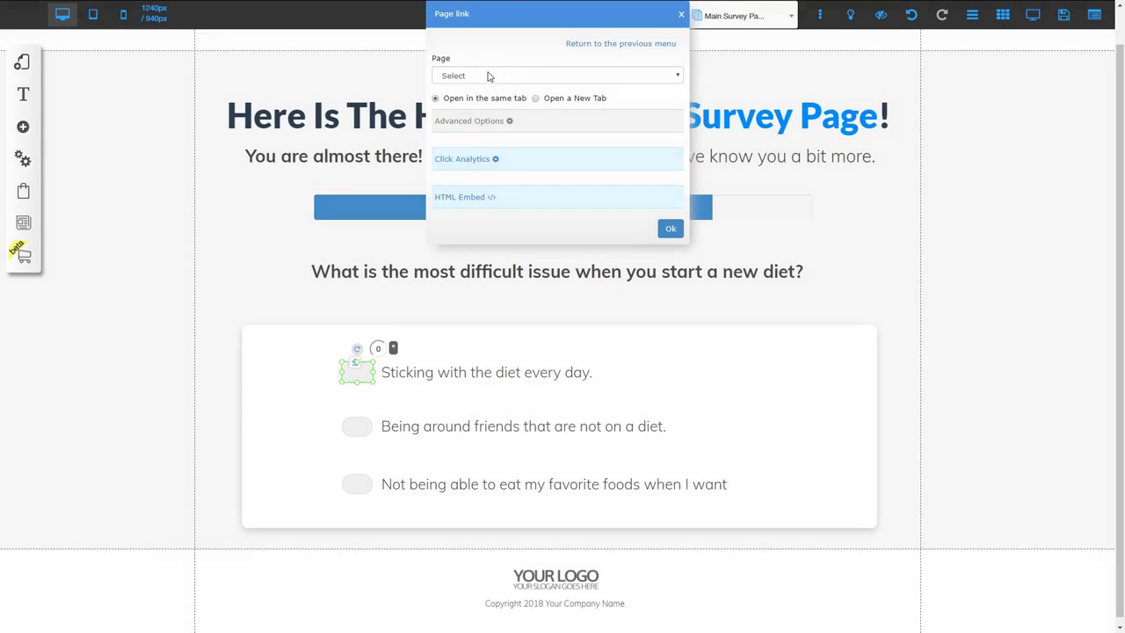
pyautogui.click(496, 74)
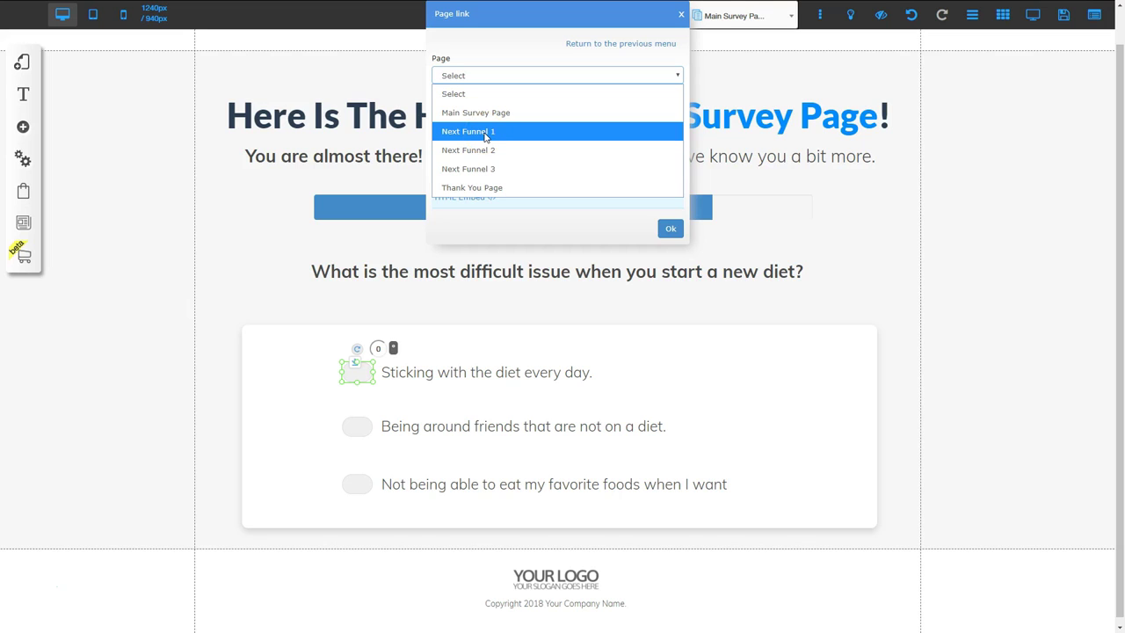
pyautogui.click(486, 133)
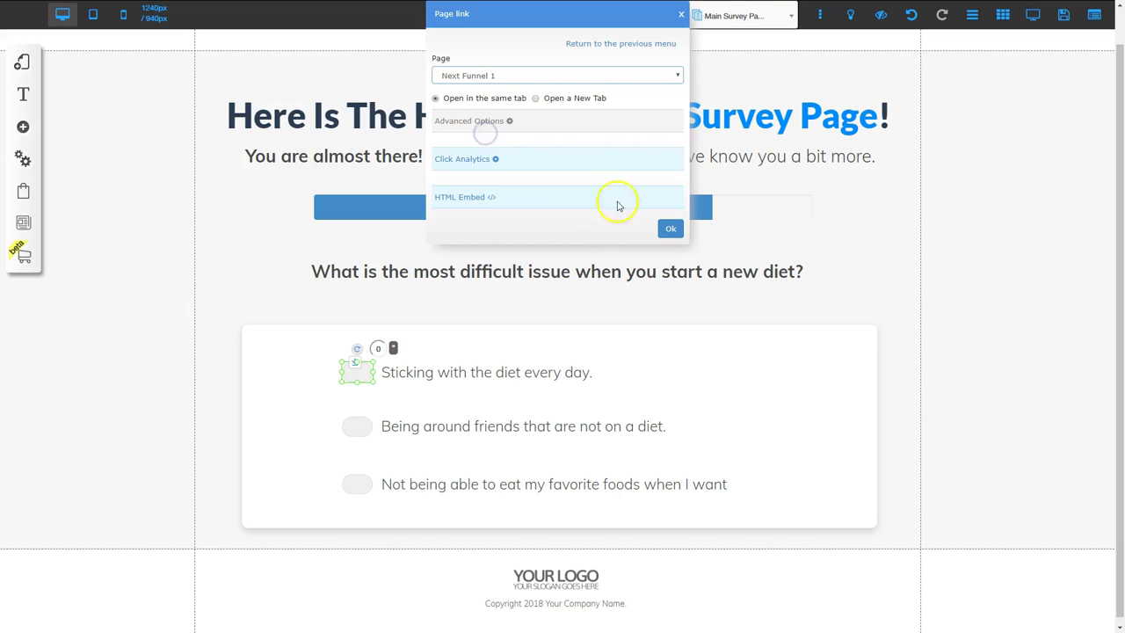
pyautogui.click(669, 230)
pyautogui.click(611, 396)
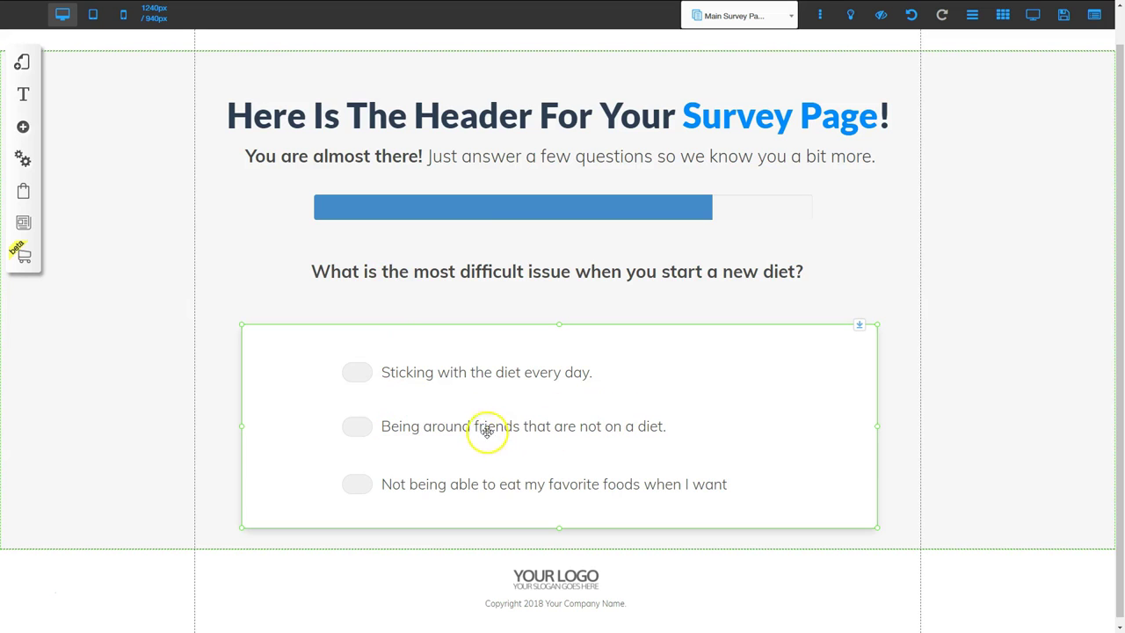
# - Set the second answer's button action to Page, targeting Next Funnel 2
pyautogui.click(354, 434)
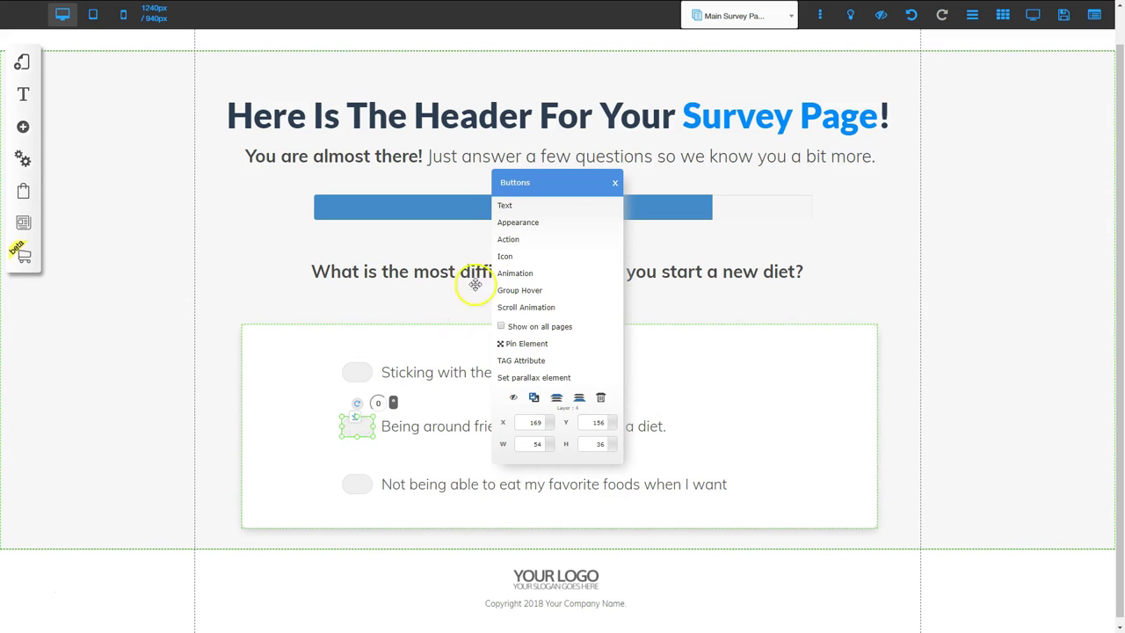
pyautogui.click(509, 241)
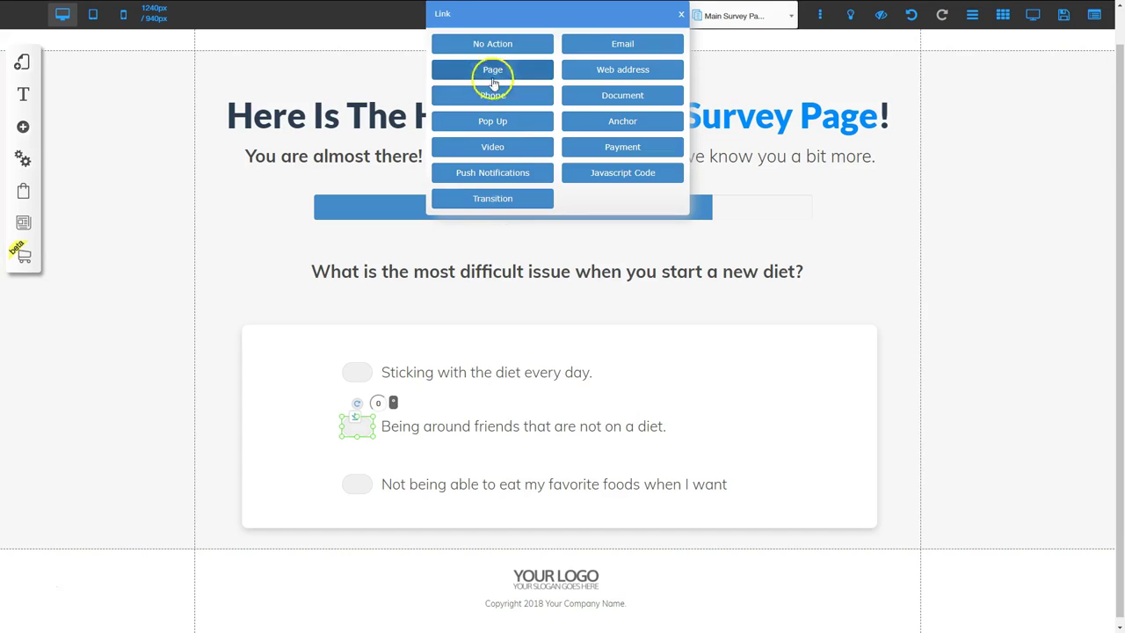
pyautogui.click(491, 73)
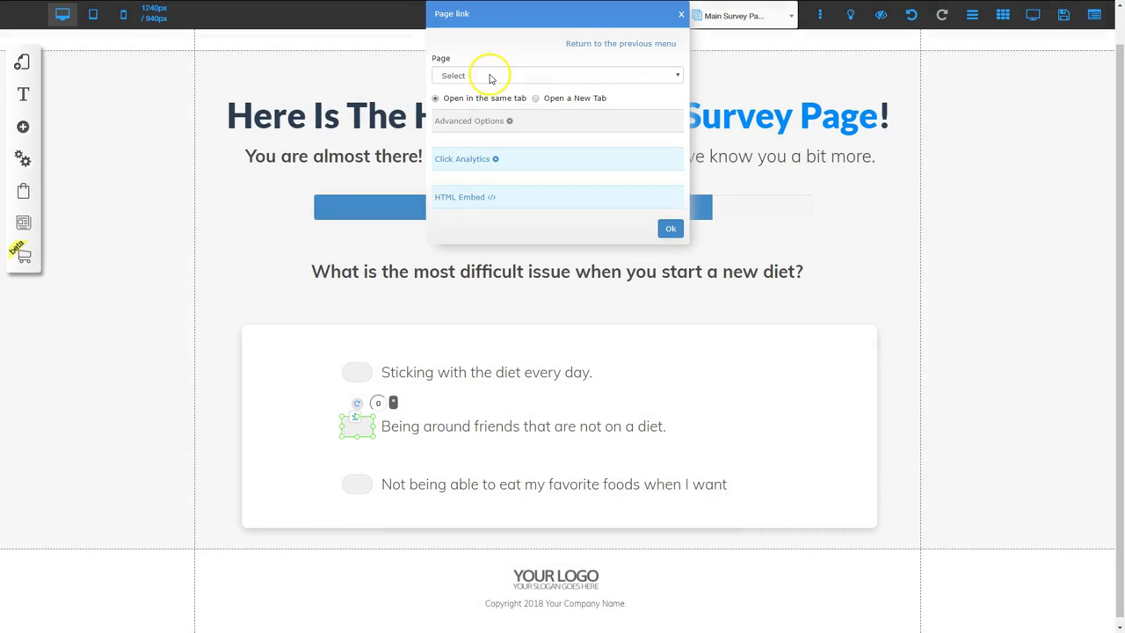
pyautogui.click(492, 76)
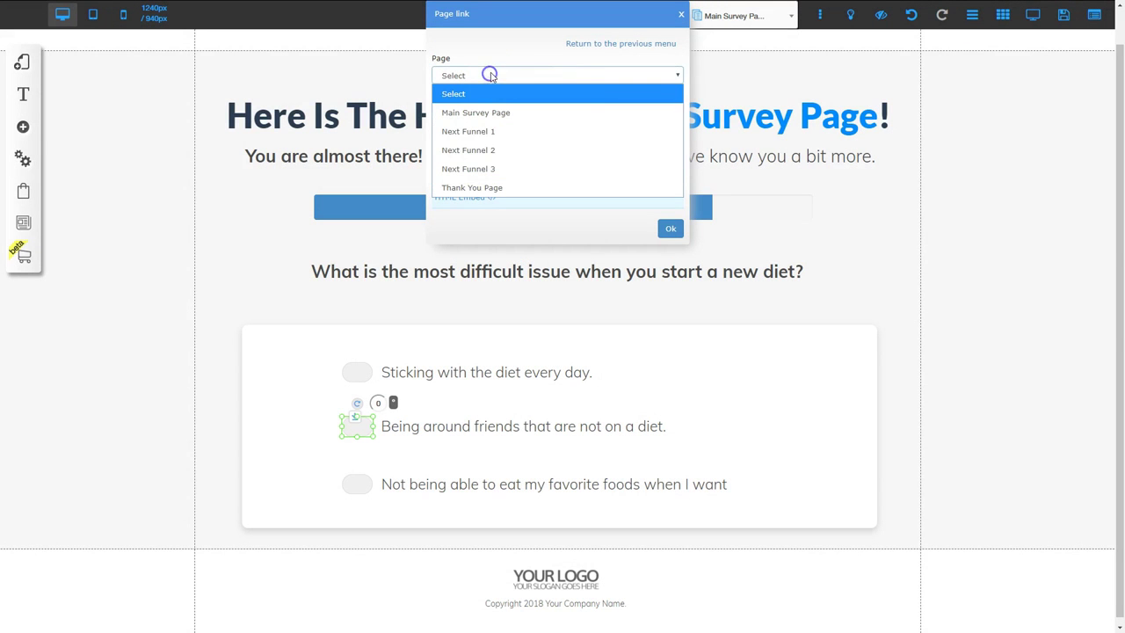
pyautogui.click(480, 151)
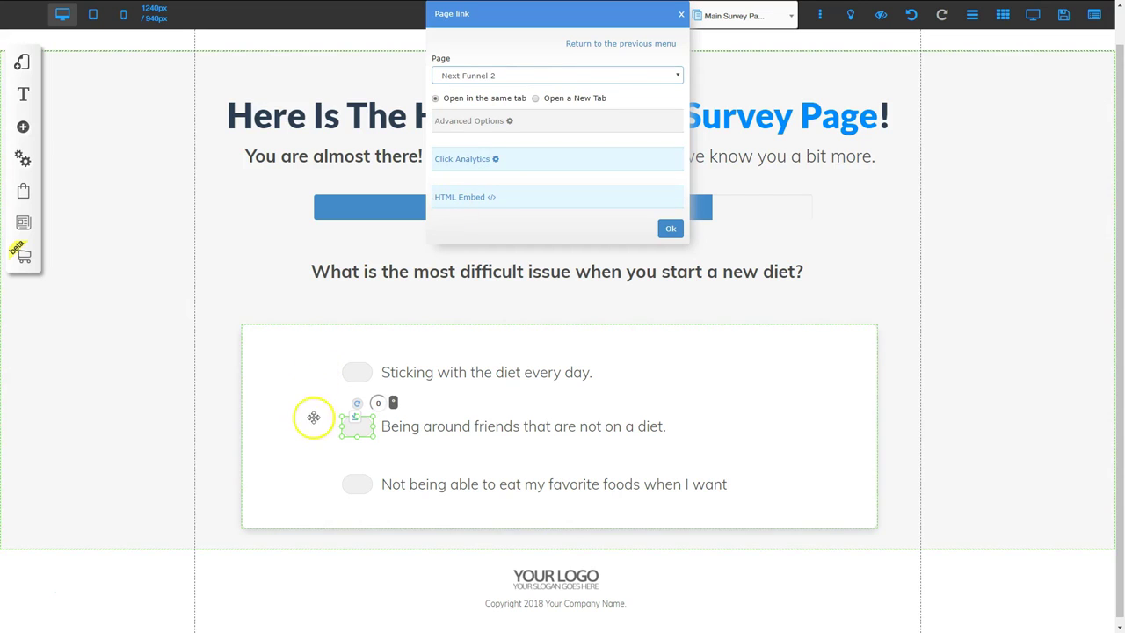
pyautogui.click(670, 230)
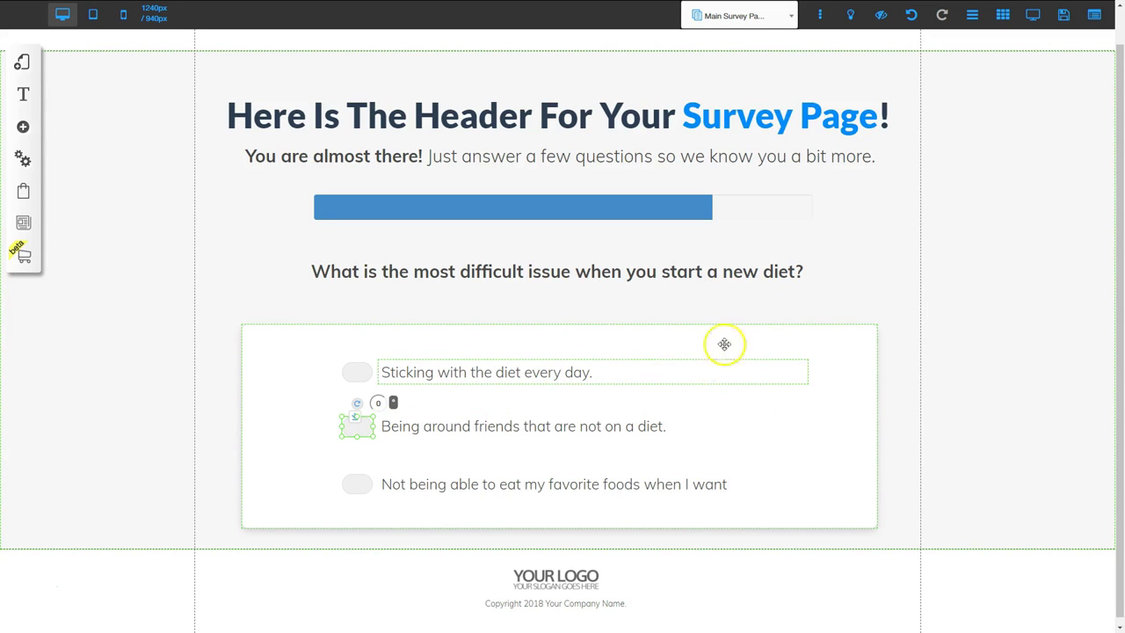
# - Register the site as 'surveyfunneltest1', save all changes, and dismiss the success alert
pyautogui.click(1063, 15)
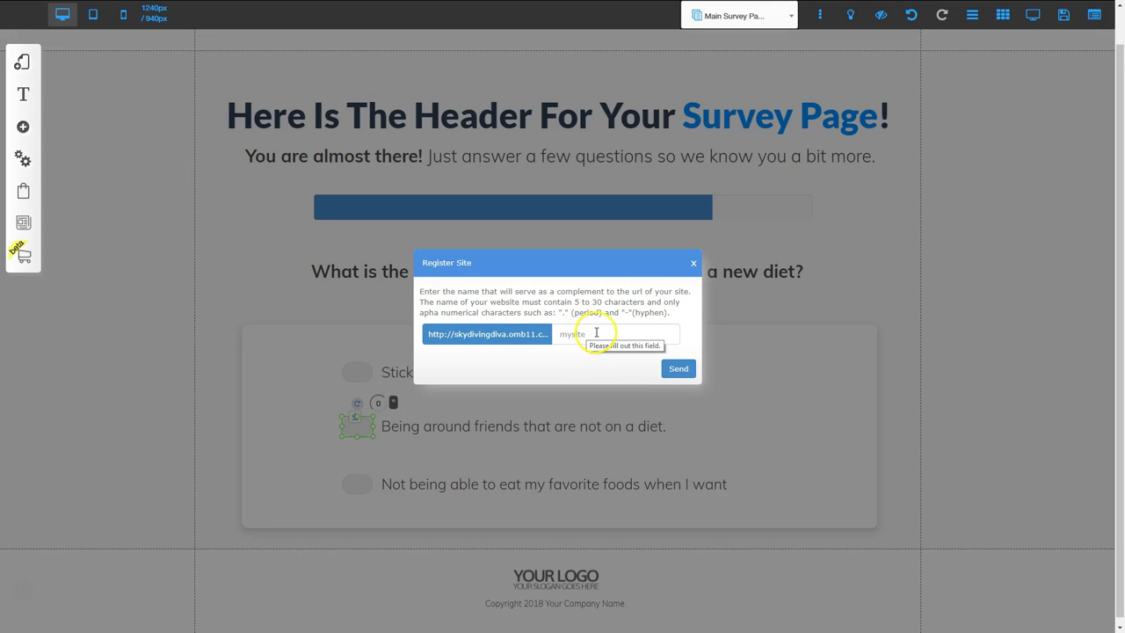
pyautogui.click(594, 334)
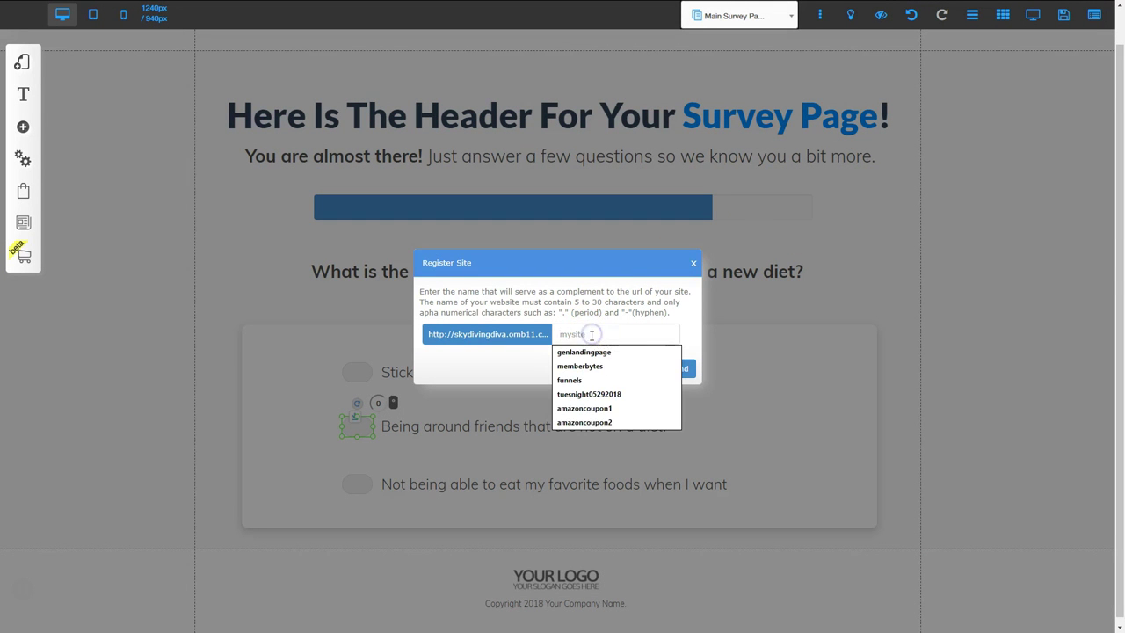
pyautogui.click(628, 359)
pyautogui.click(674, 370)
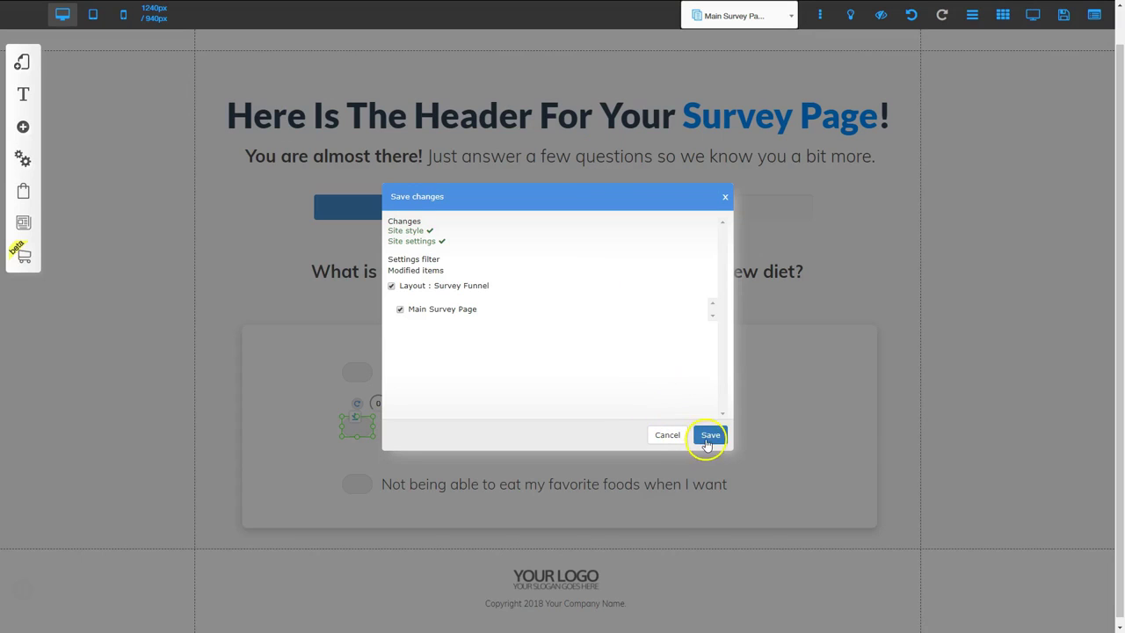
pyautogui.click(709, 435)
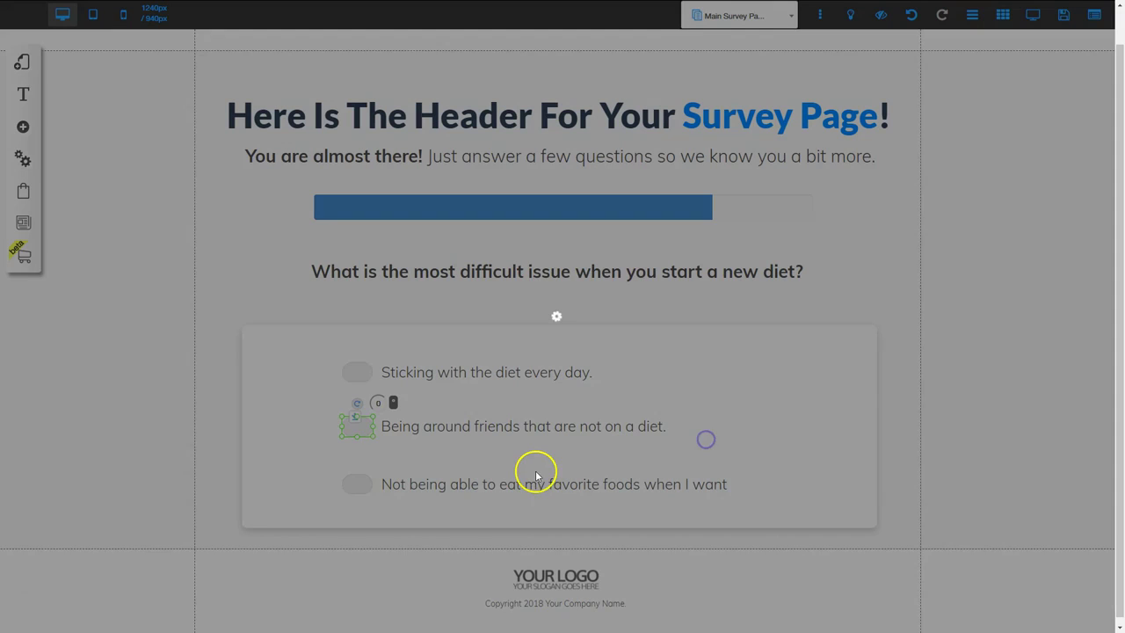
pyautogui.click(634, 289)
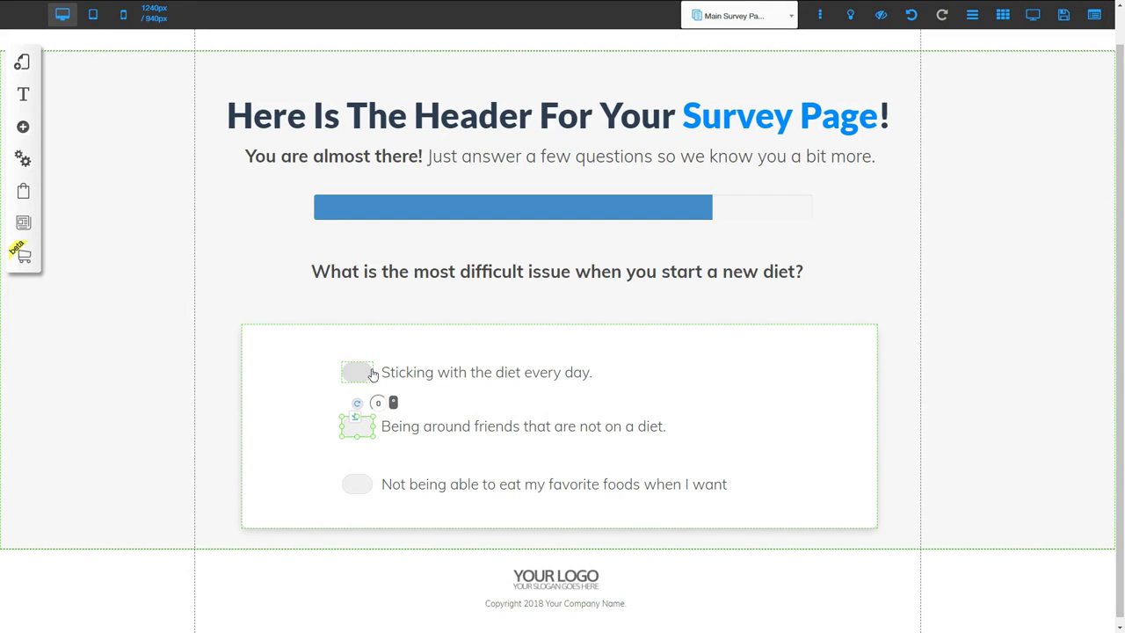
pyautogui.click(35, 106)
# - From My Layouts, open Survey Funnel's Next Funnel 1 page and scroll to its NEXT FUNNEL button
pyautogui.click(24, 58)
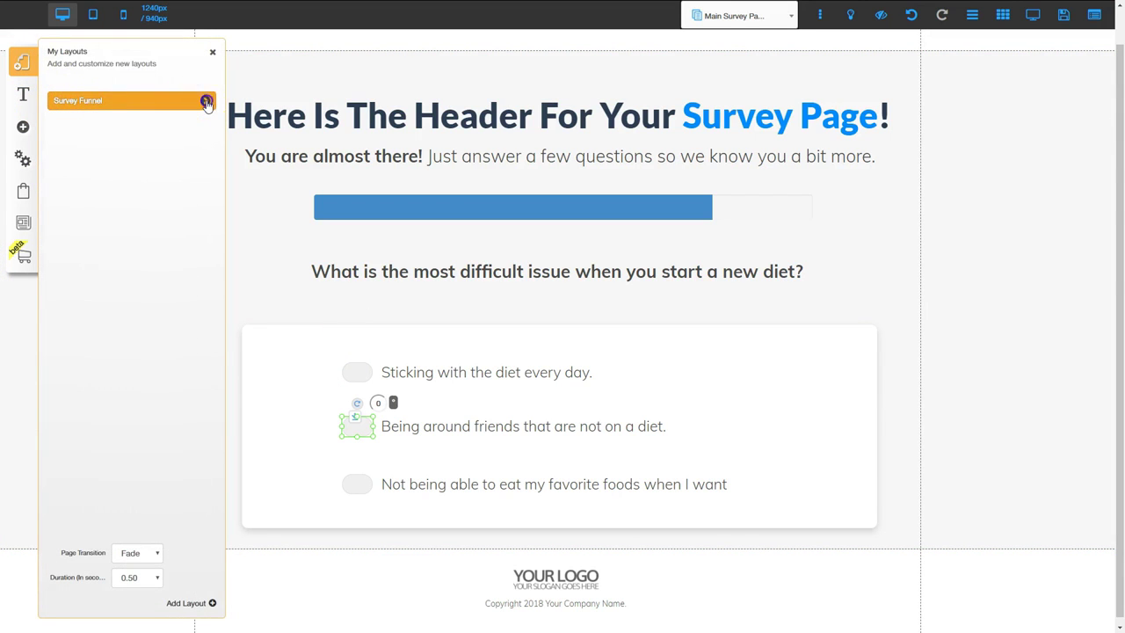
pyautogui.click(203, 101)
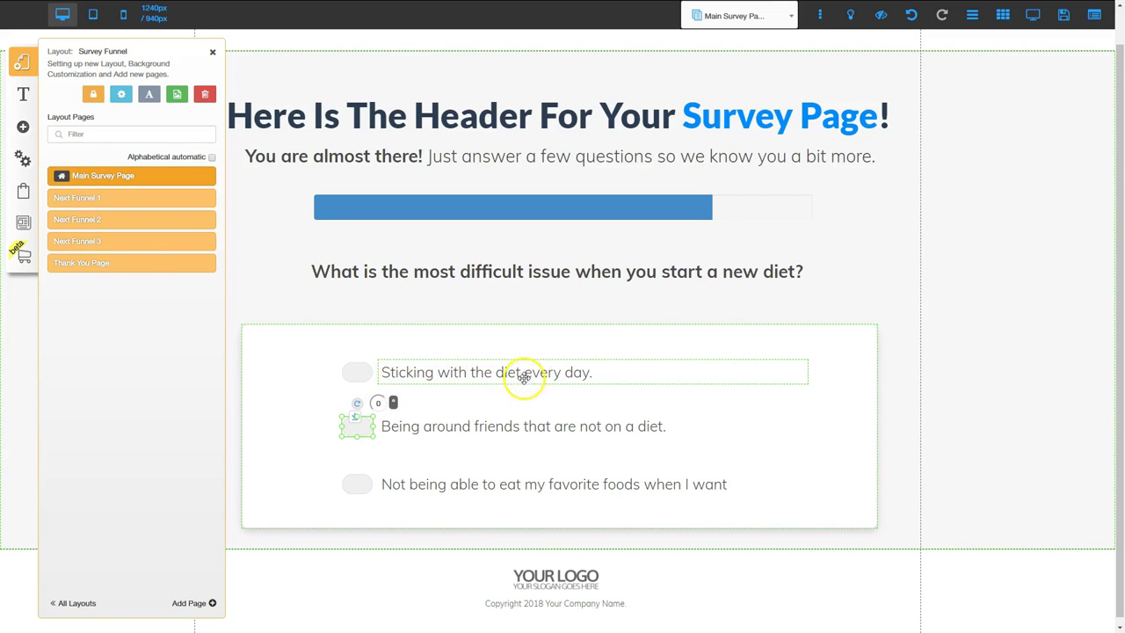
pyautogui.click(85, 199)
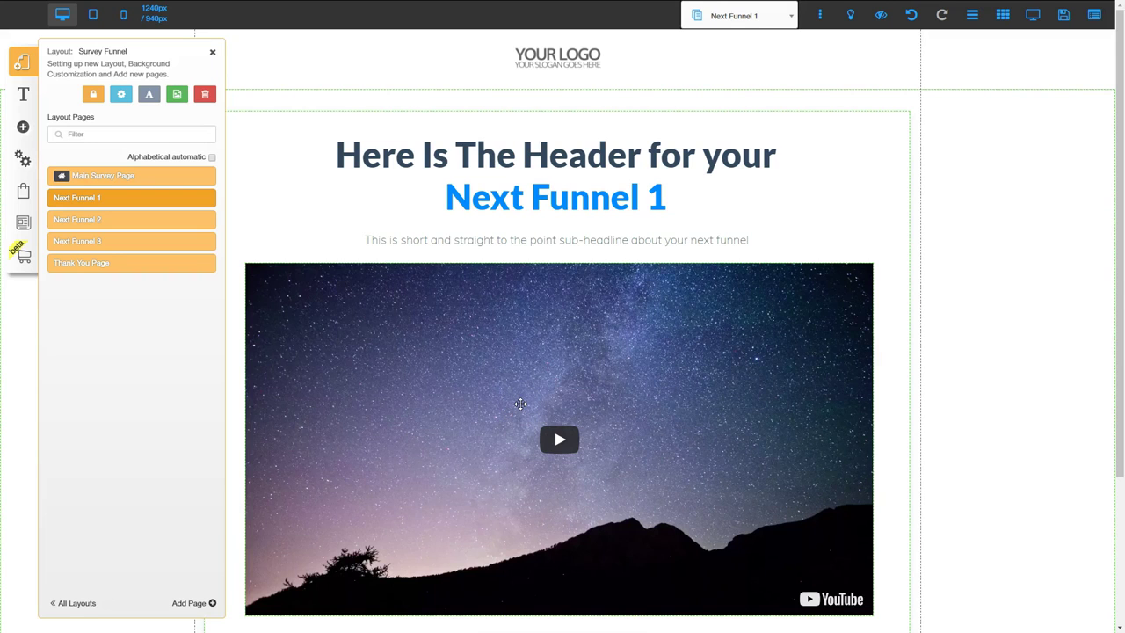
pyautogui.scroll(-2, 553, 374)
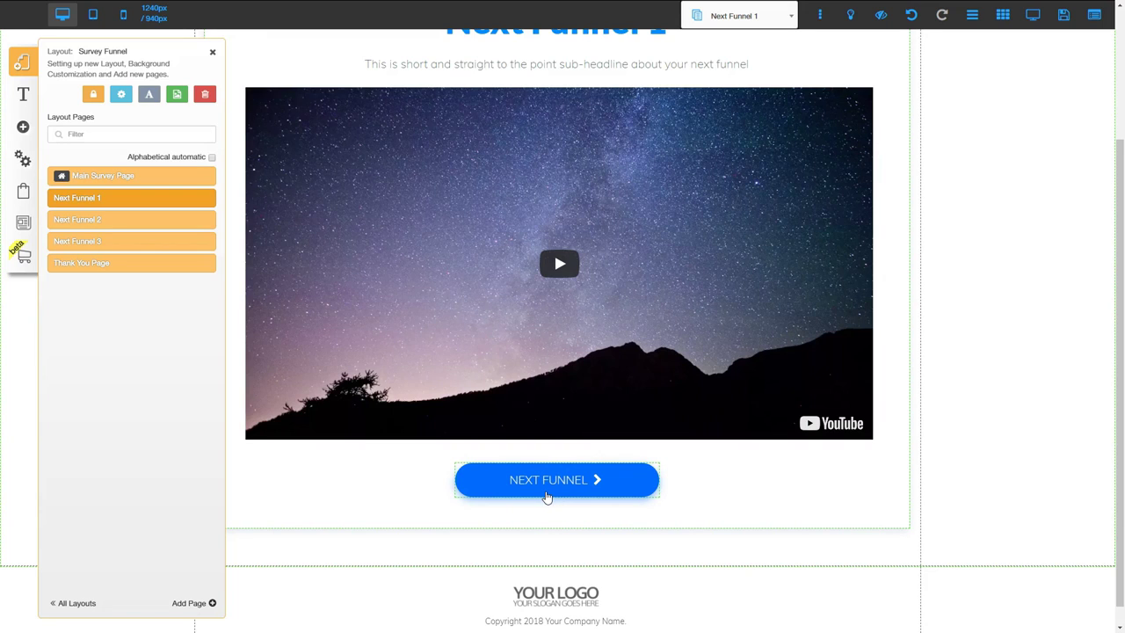
pyautogui.click(545, 474)
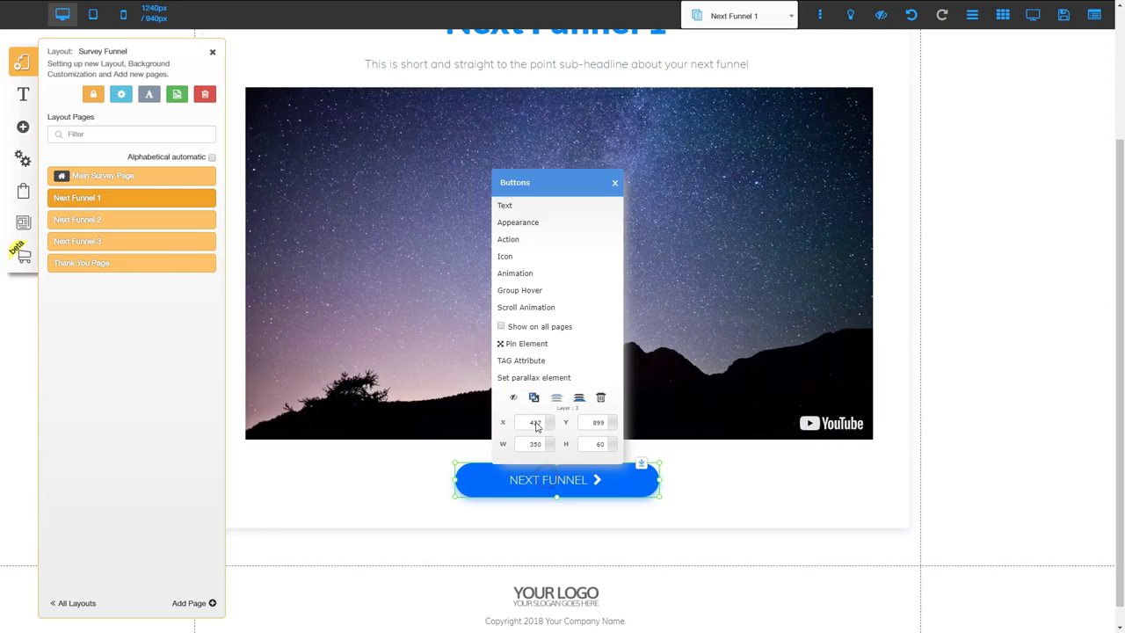
pyautogui.click(506, 239)
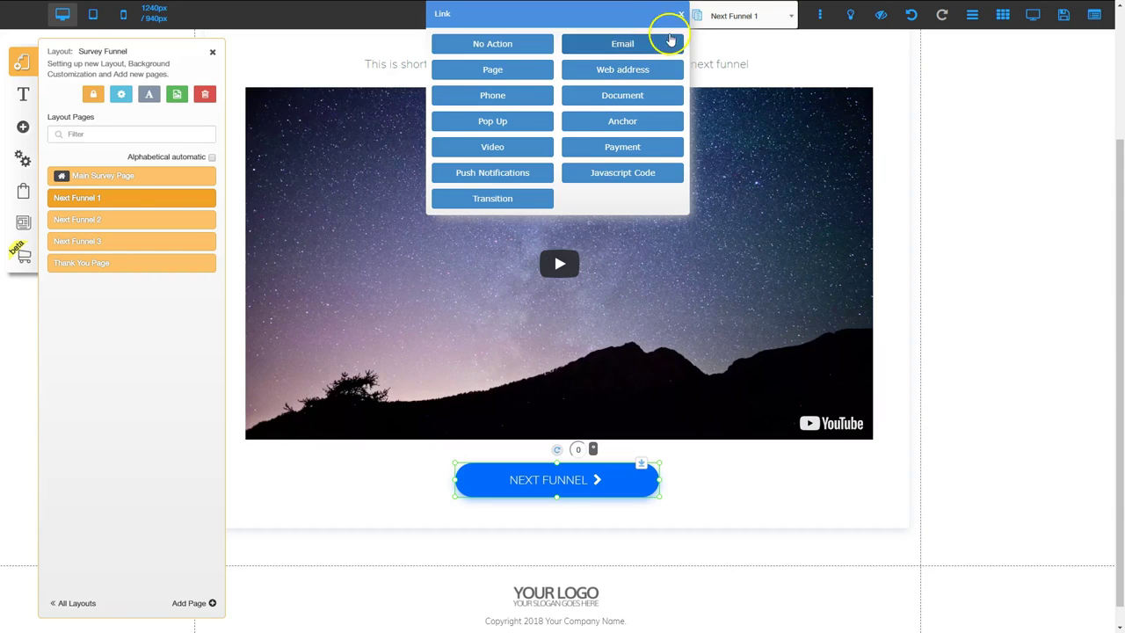
pyautogui.click(680, 14)
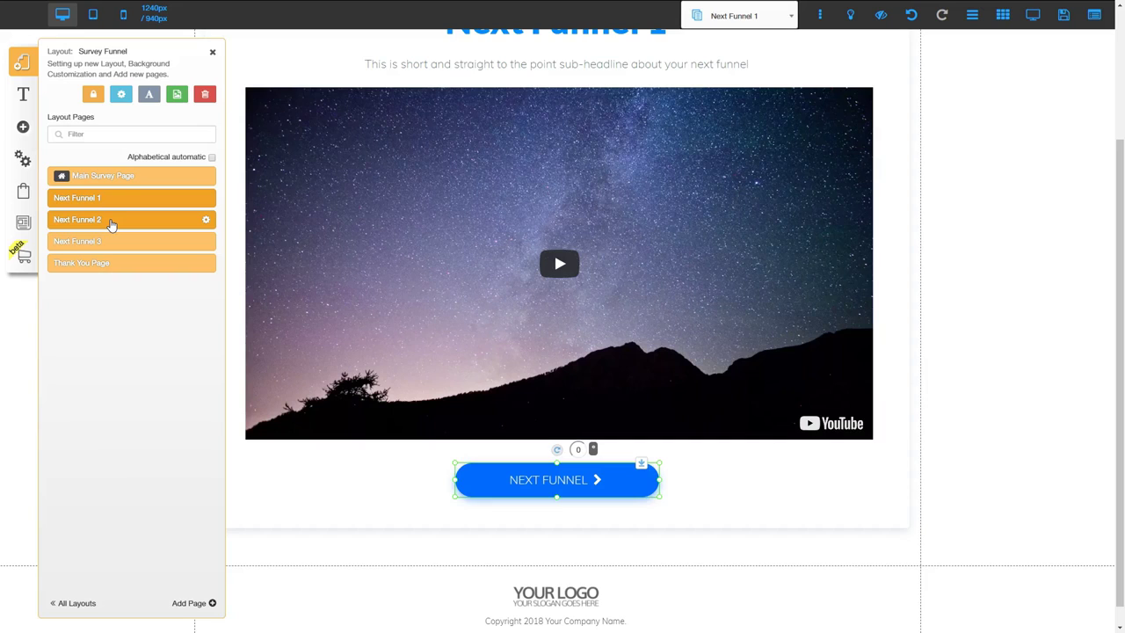
# - Reload the Main Survey Page with the diet-difficulty question from Layout Pages
pyautogui.scroll(1, 522, 431)
pyautogui.click(523, 431)
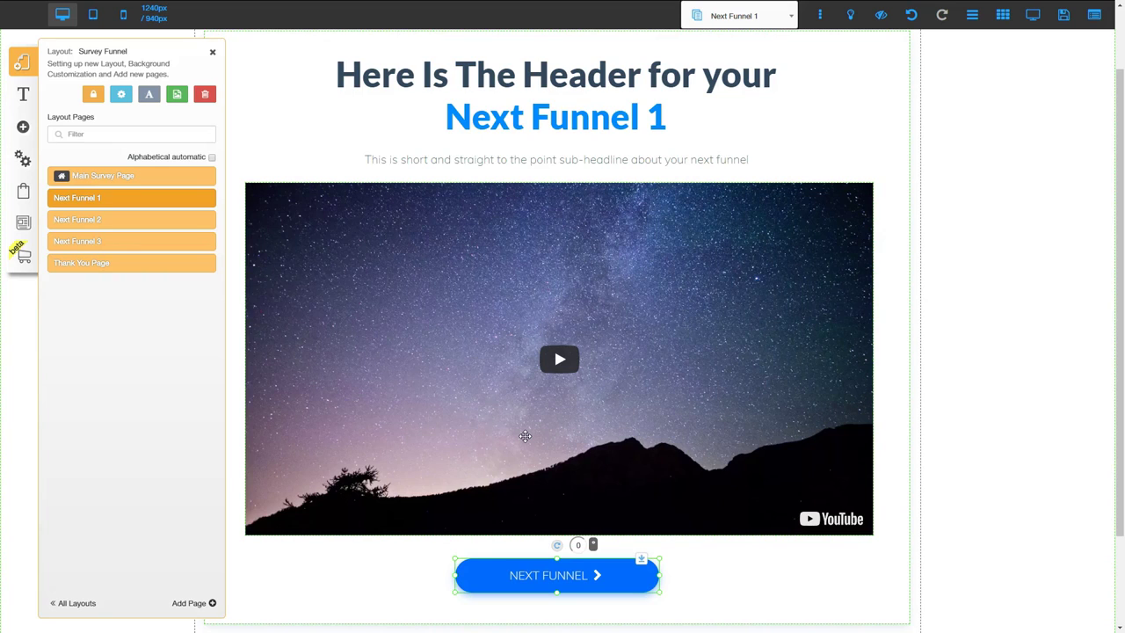
pyautogui.click(103, 175)
pyautogui.click(226, 311)
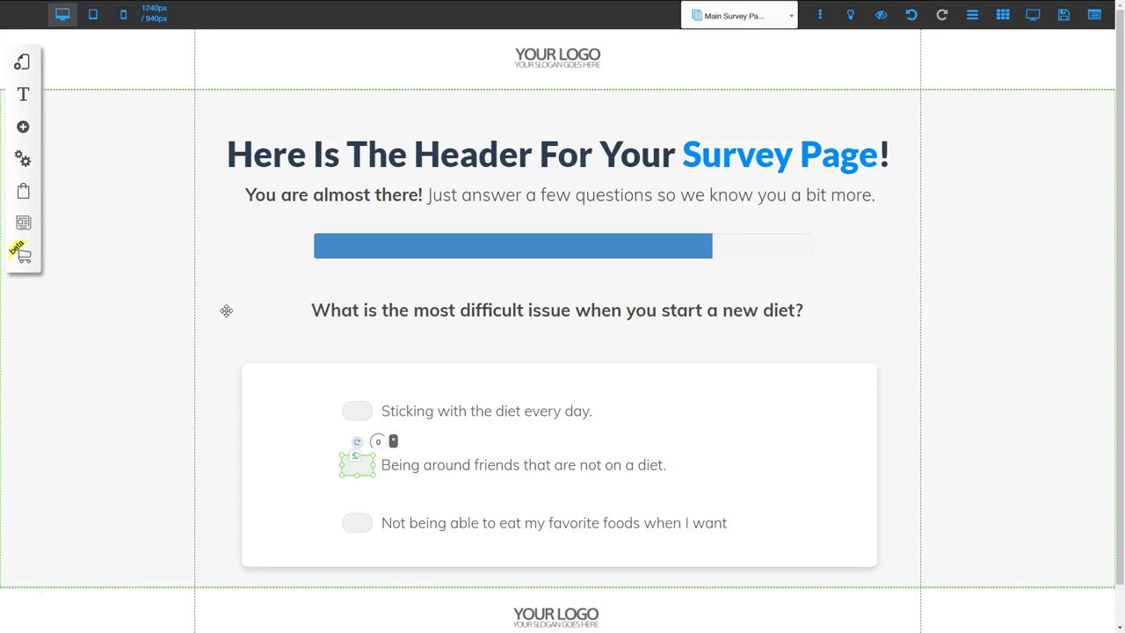